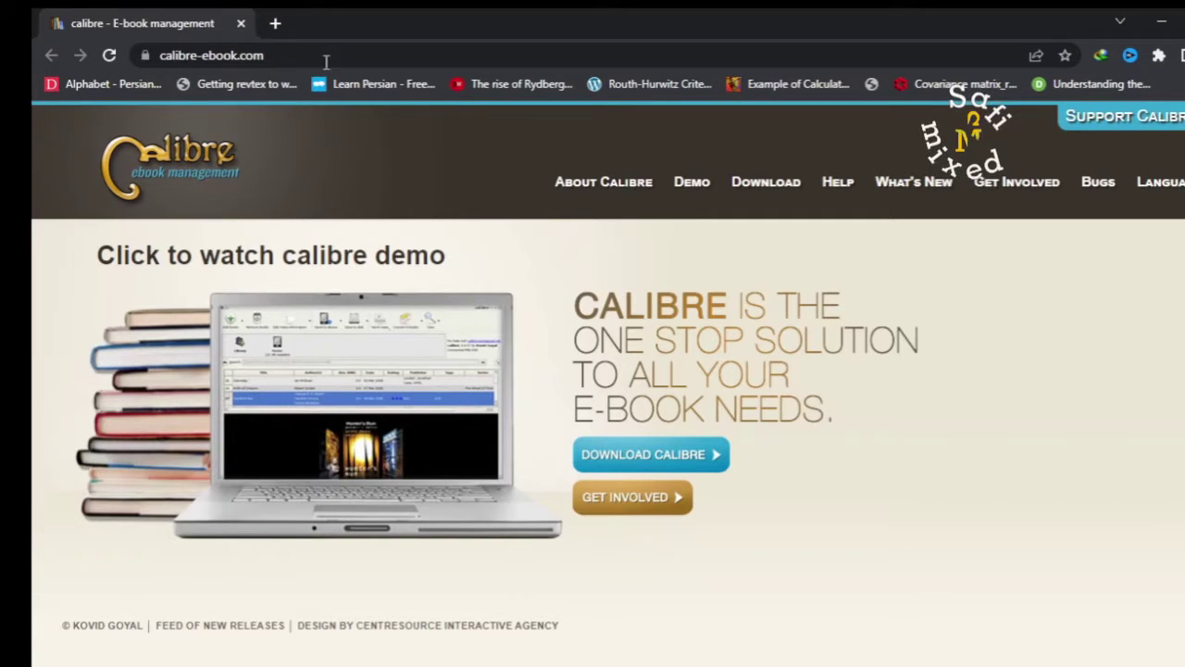
- Check the calibre-ebook.com download site and launch the installed calibre 64bit - E-book management program from the desktop
click(276, 55)
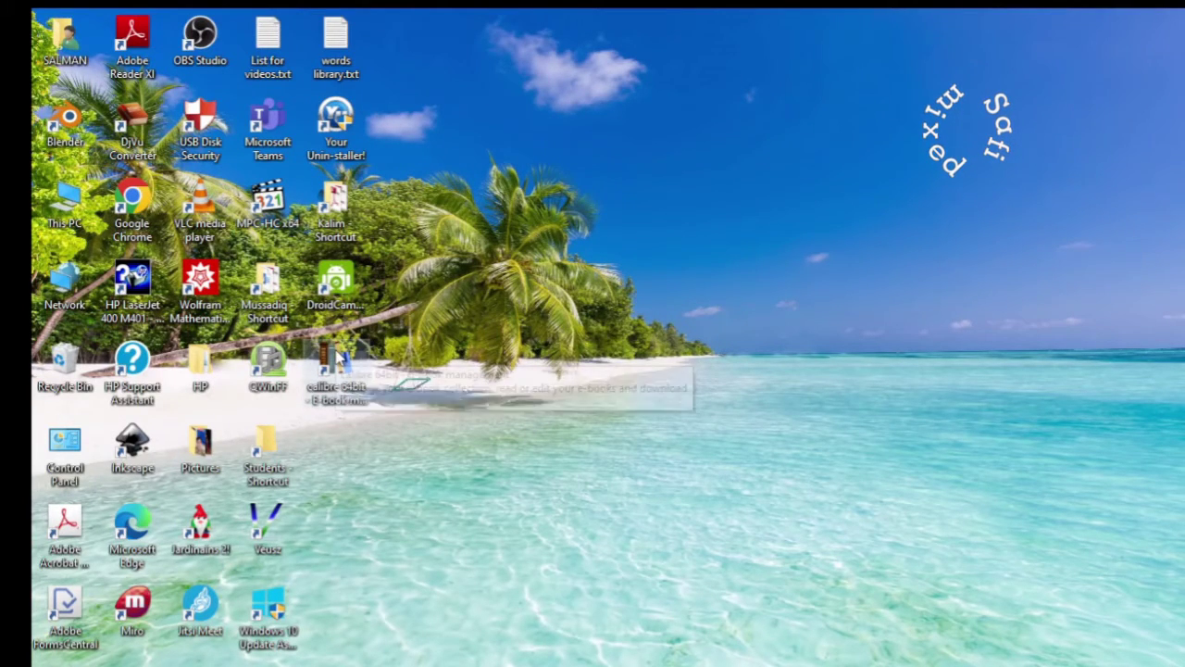
click(340, 361)
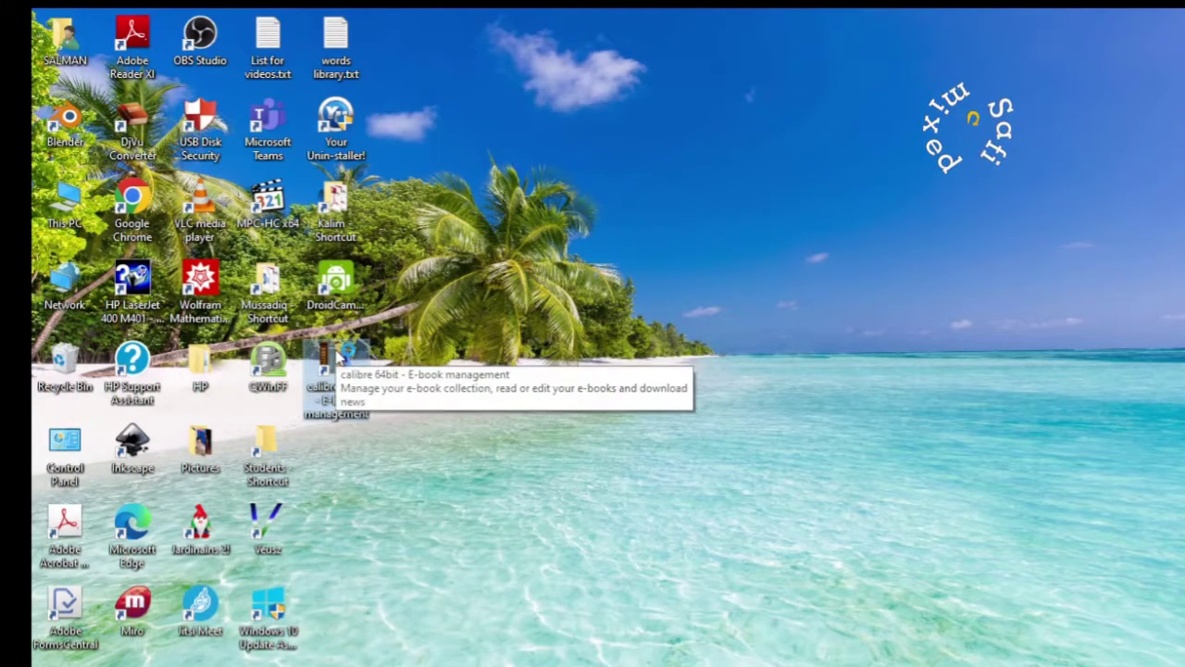
double_click(340, 361)
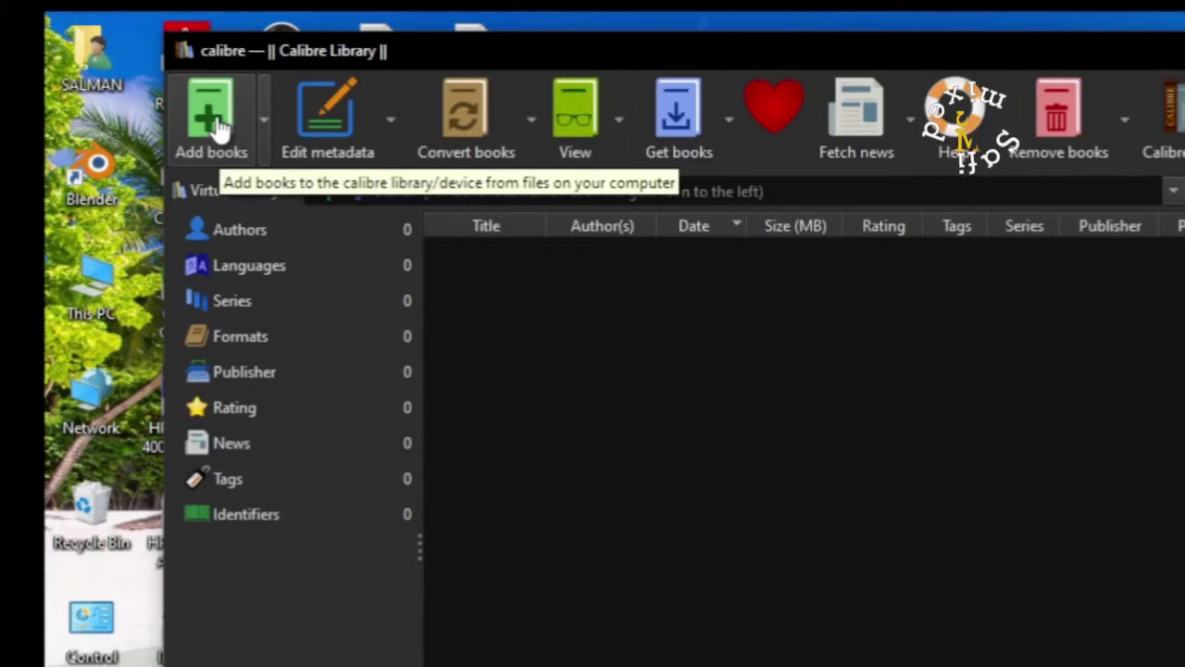
- Add the EPUB book "The 250 Job Interview Questions Youll Most Likely Be Asked" from the Physics with Answers folder to the library
click(214, 125)
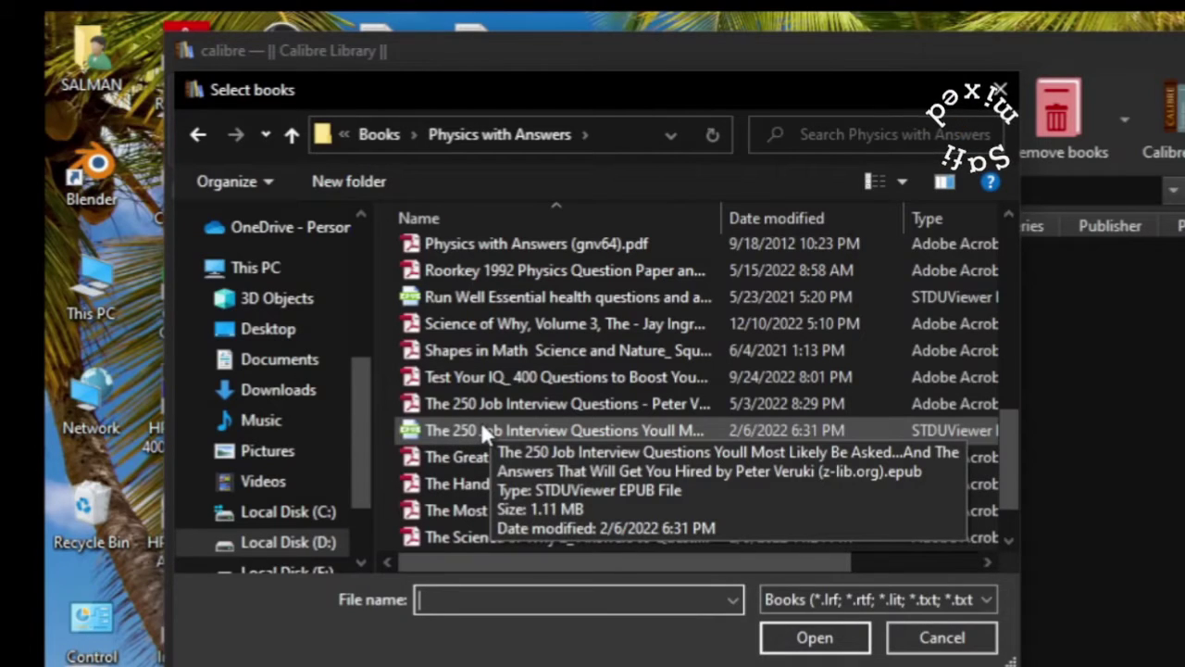
click(482, 428)
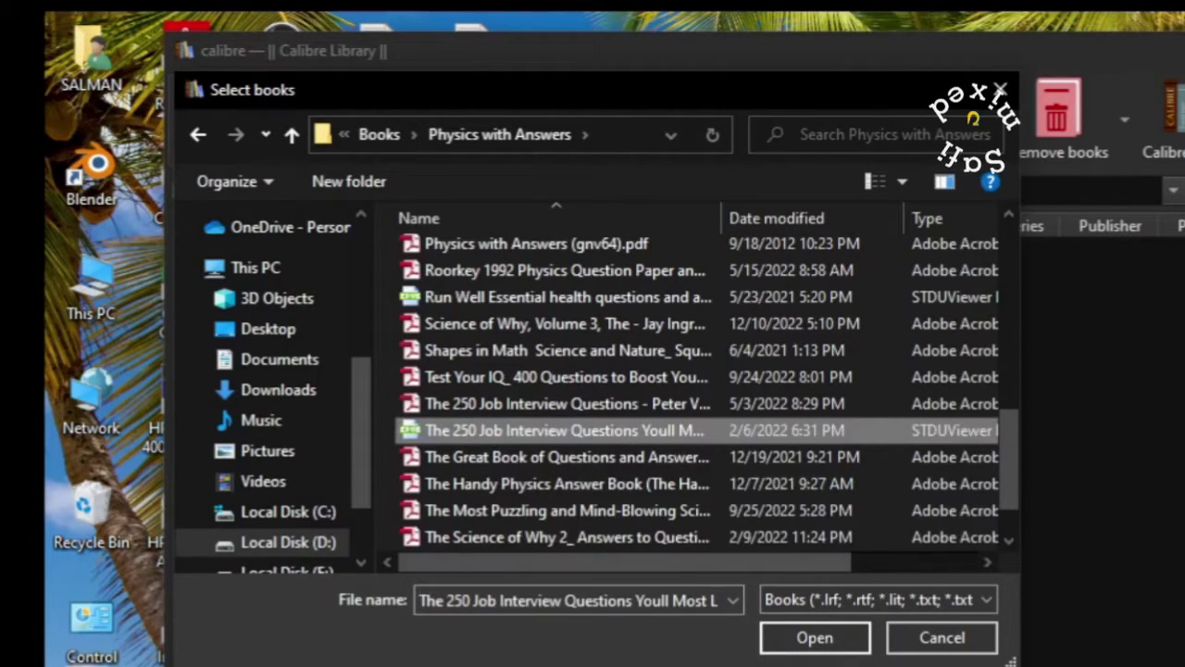
click(819, 639)
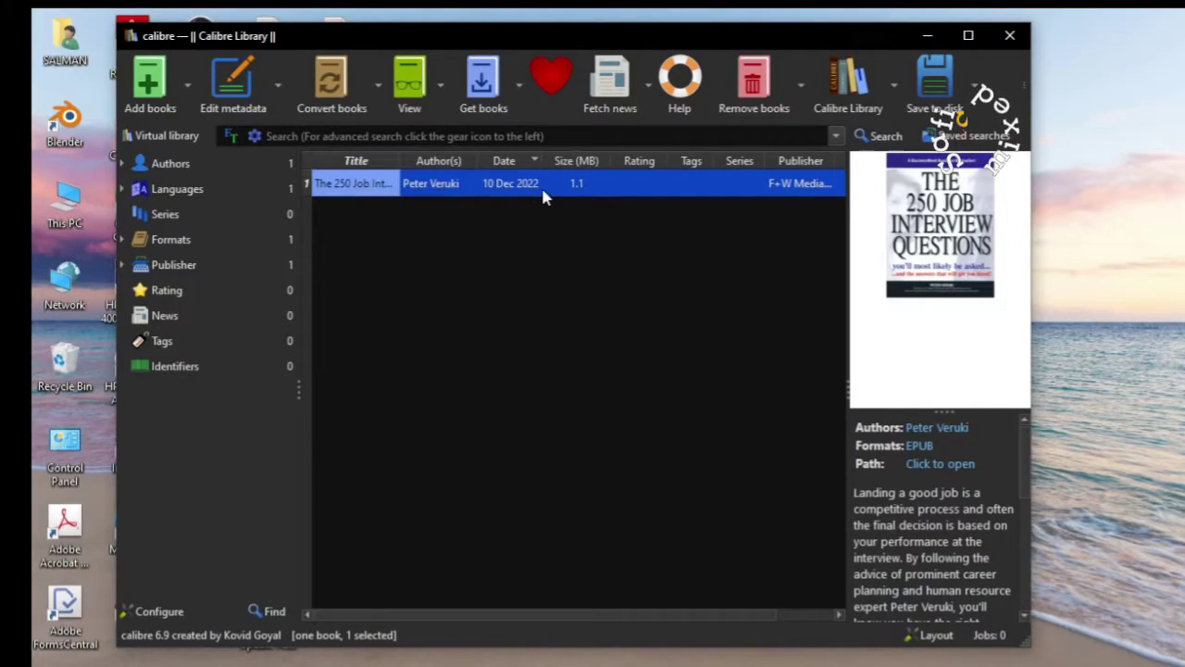
- Convert the 250 Job Interview Questions book from EPUB to PDF and check the conversion's progress in the job list
click(331, 82)
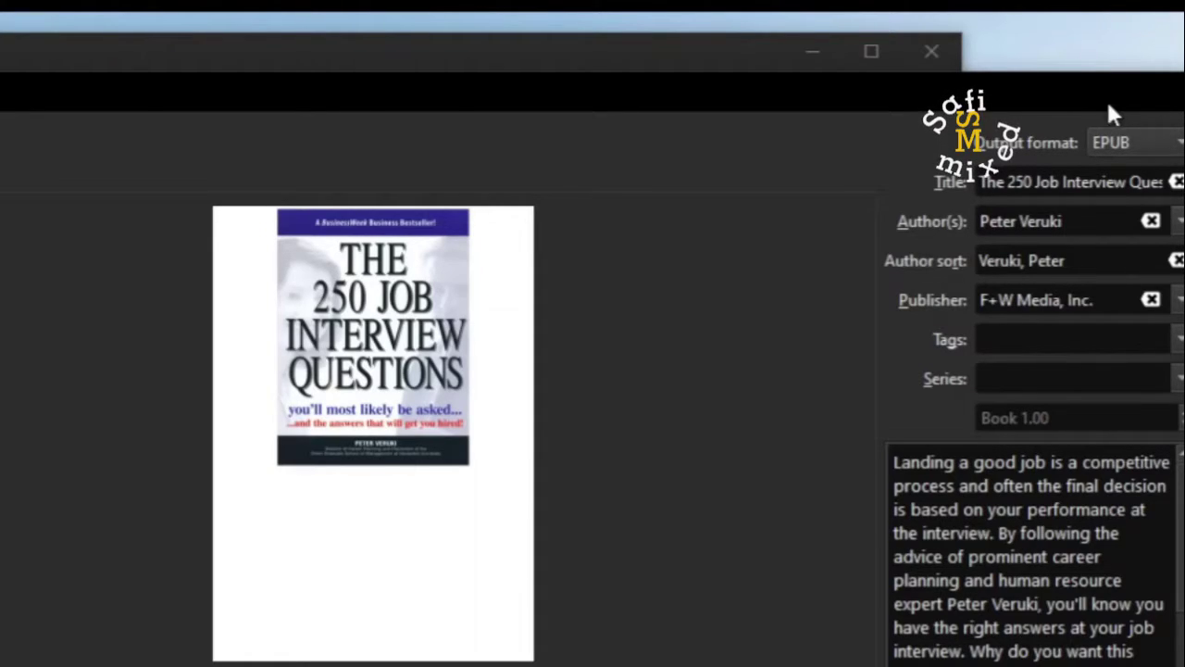
click(1153, 146)
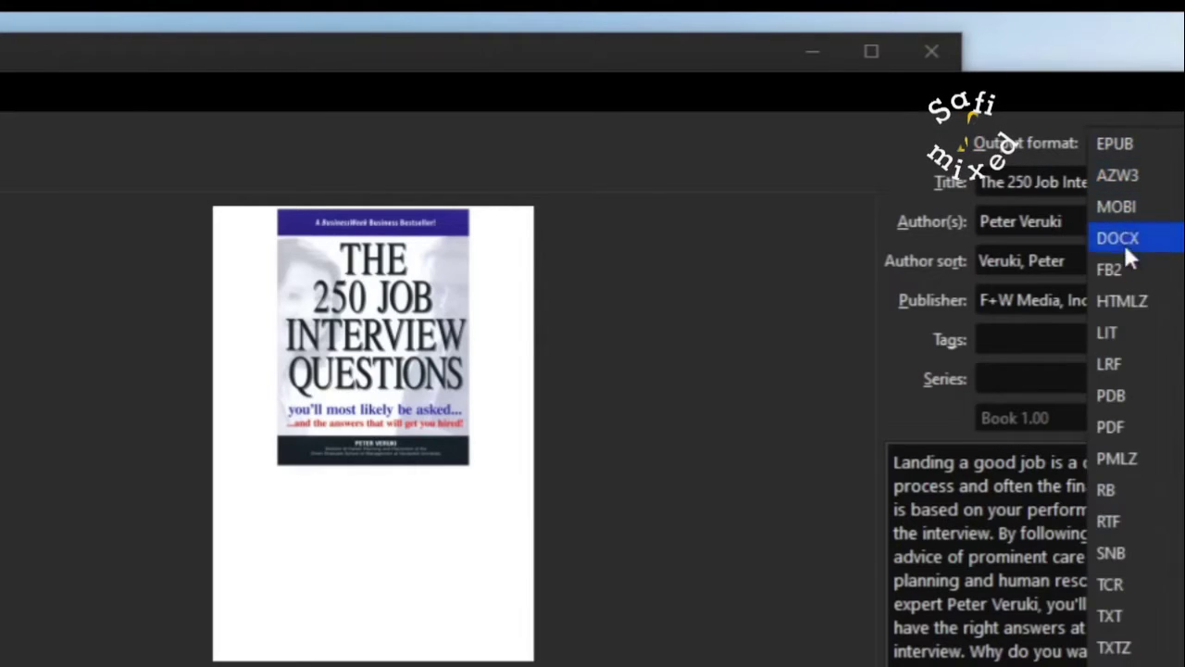
click(1117, 426)
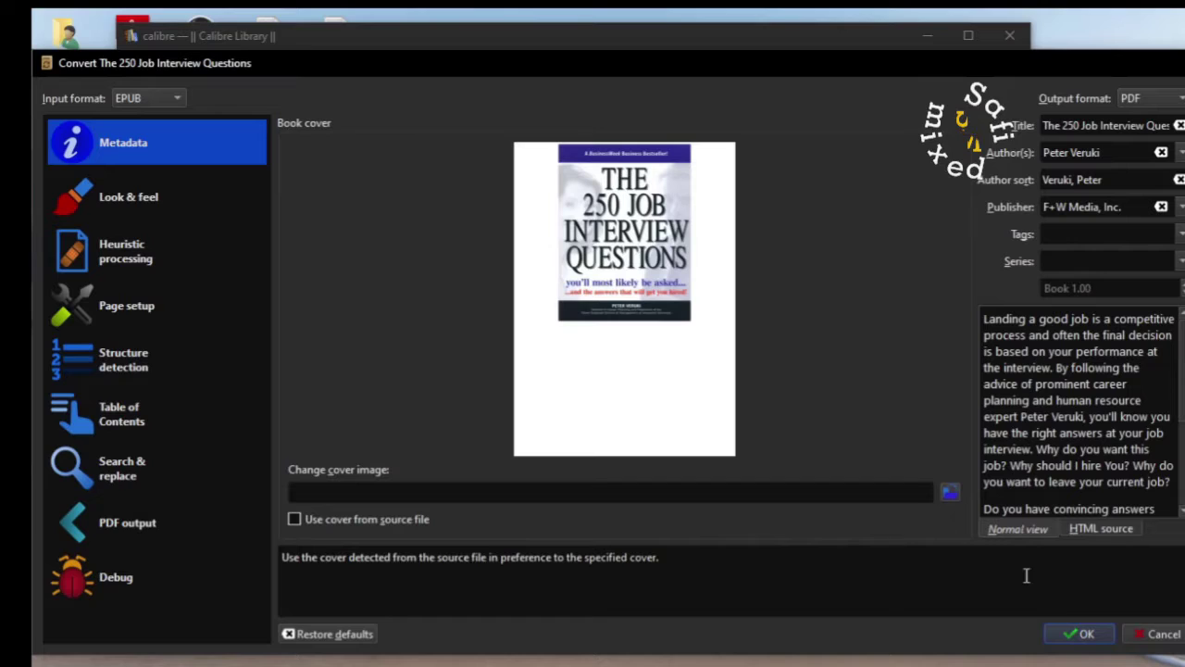
click(1083, 634)
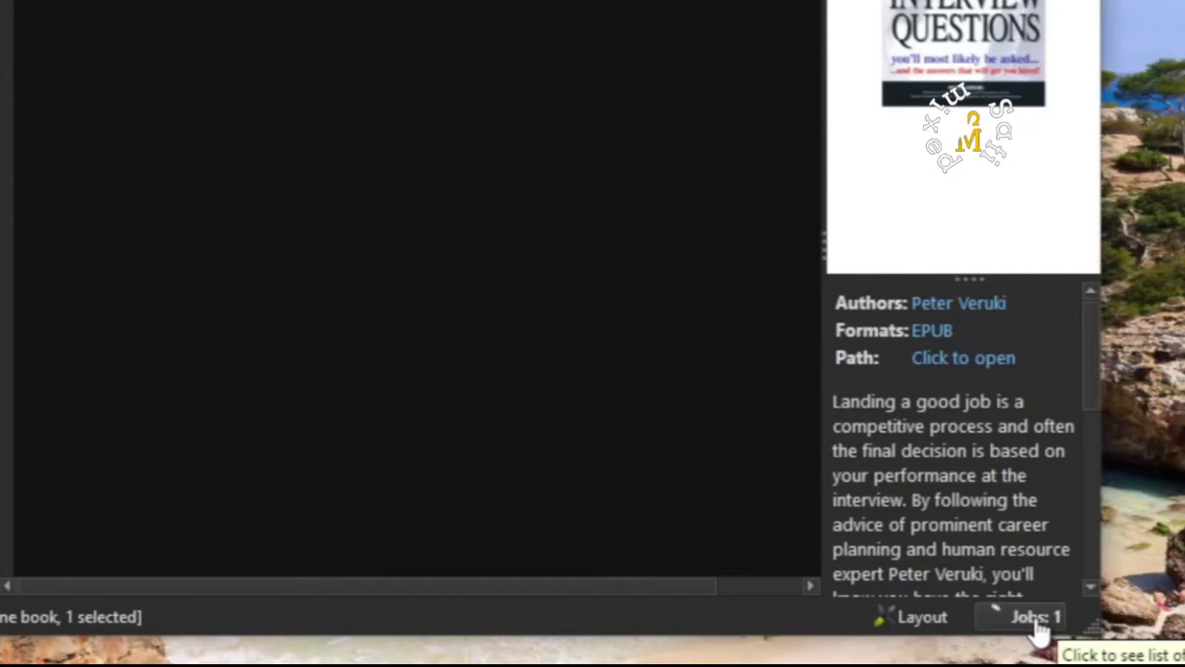
click(1037, 622)
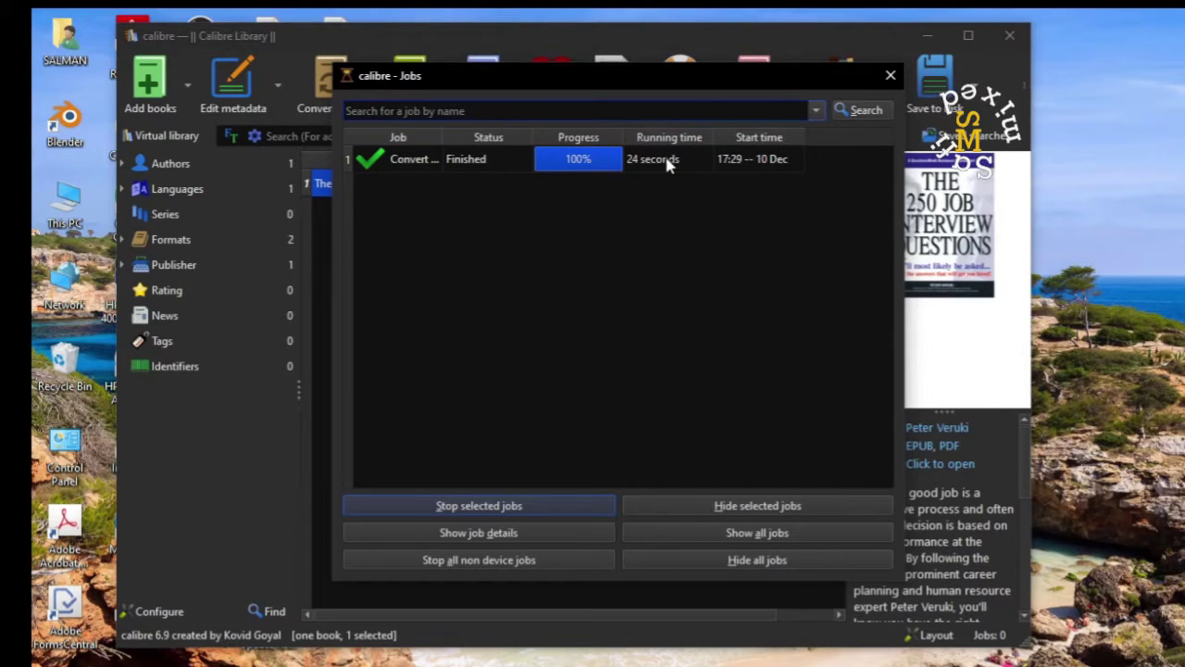
click(891, 78)
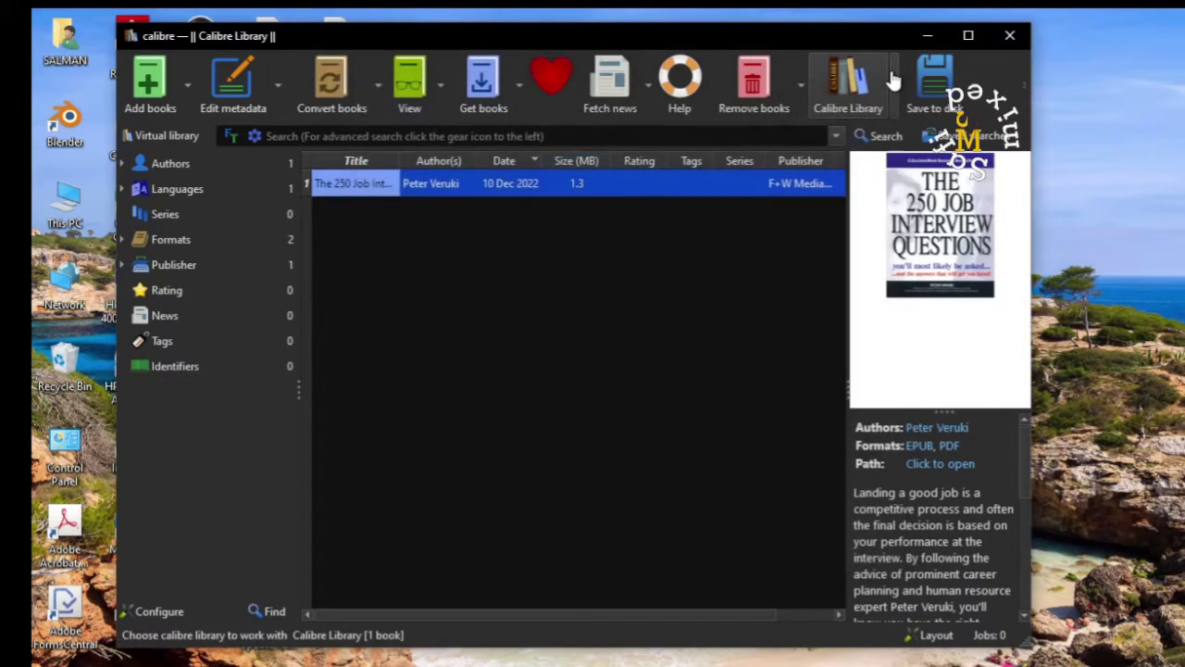
- Save the converted book to disk in the "converted" folder inside Books > MS Office
click(440, 189)
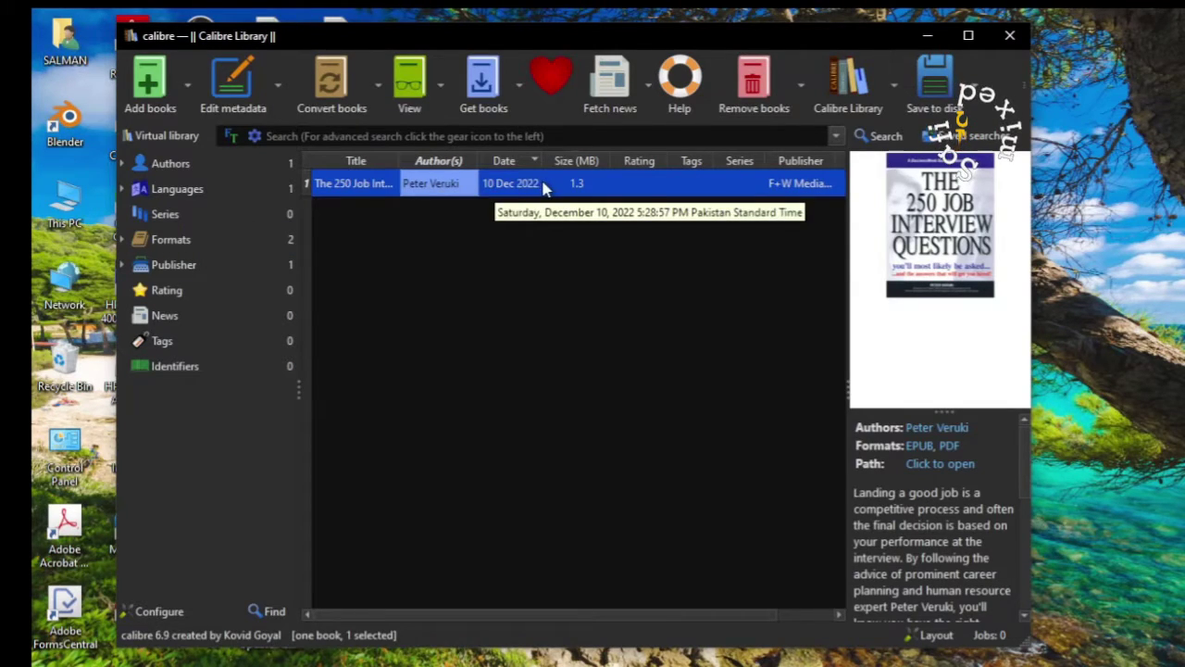
click(935, 87)
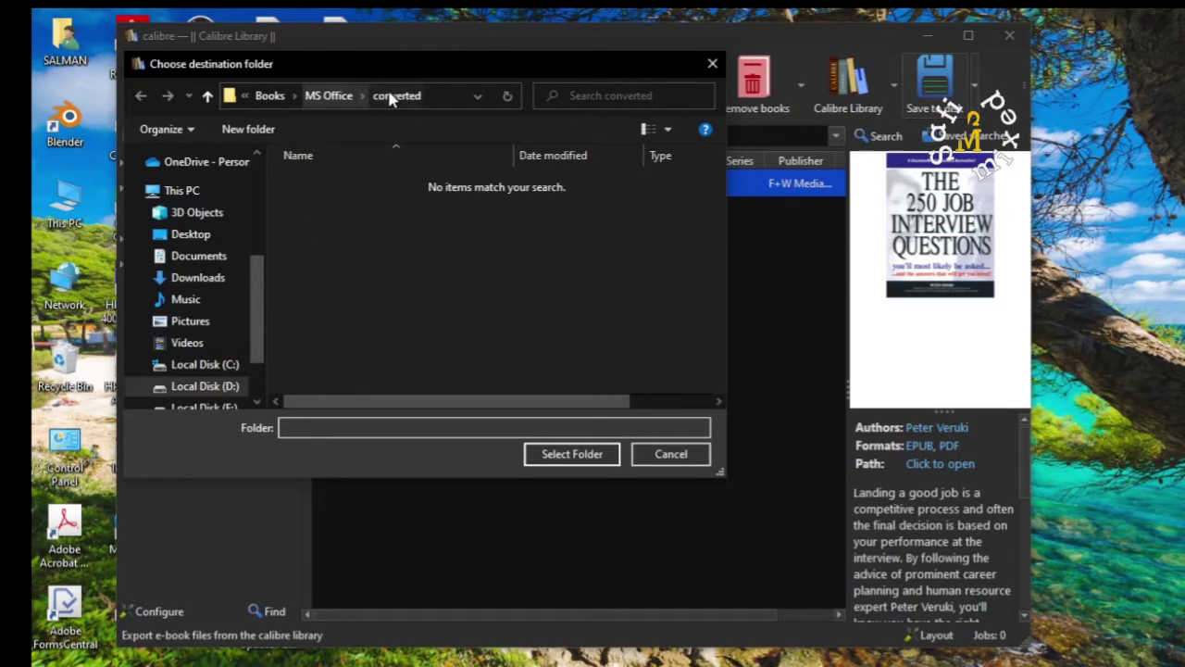
click(343, 98)
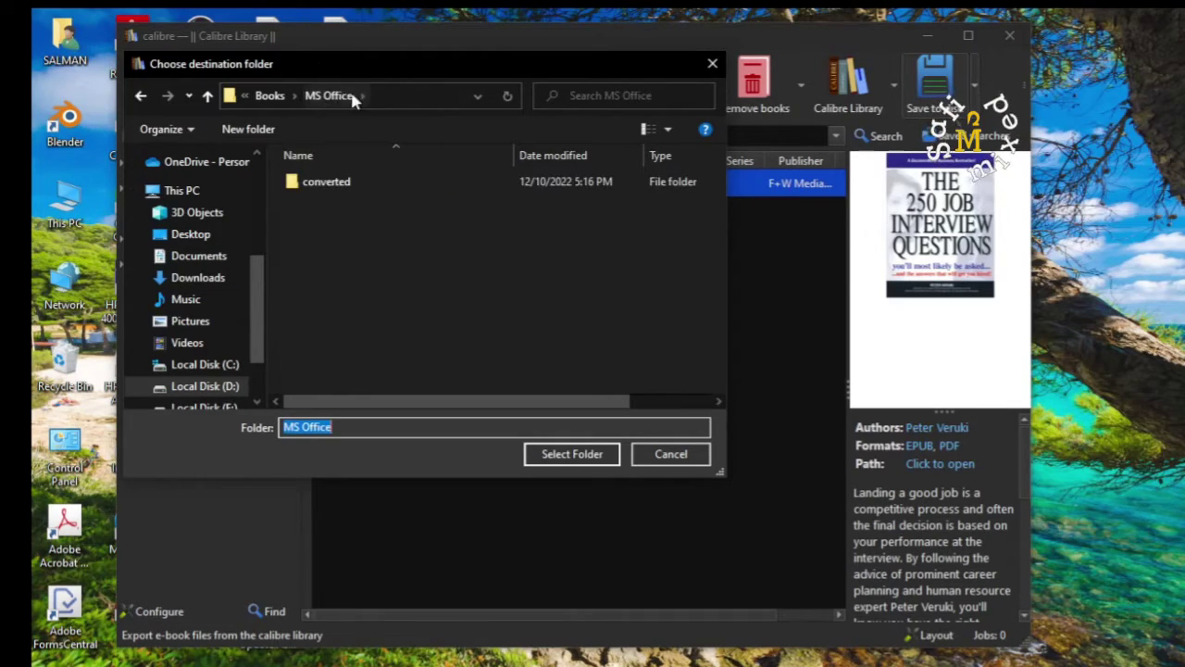
double_click(330, 181)
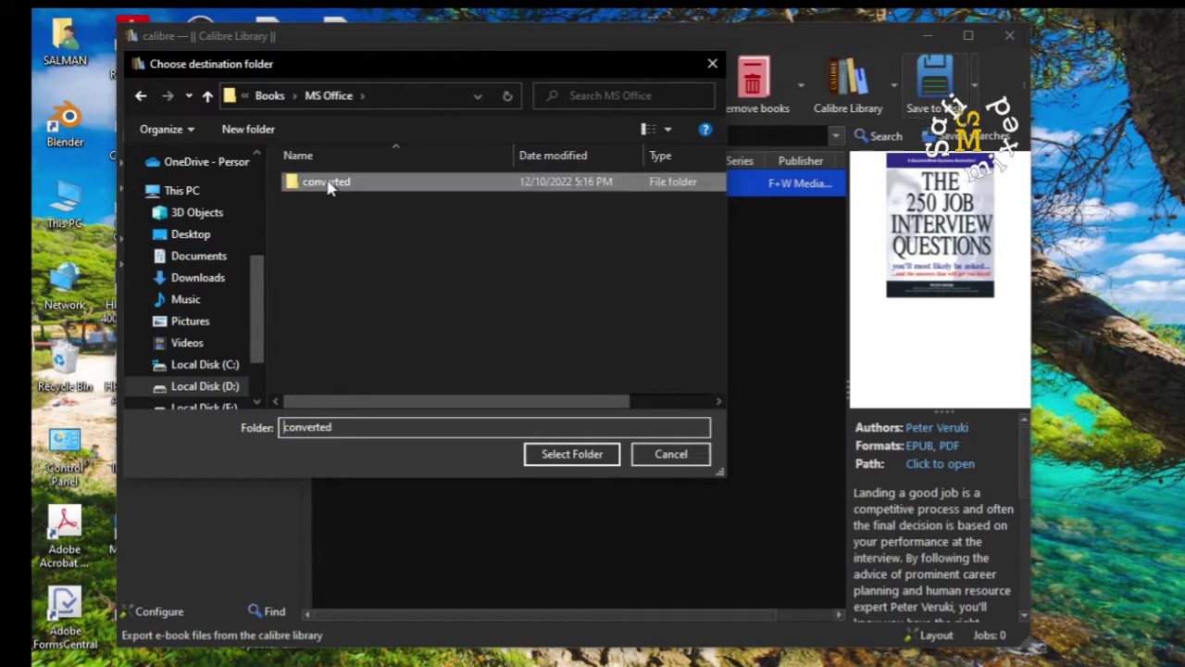
click(574, 456)
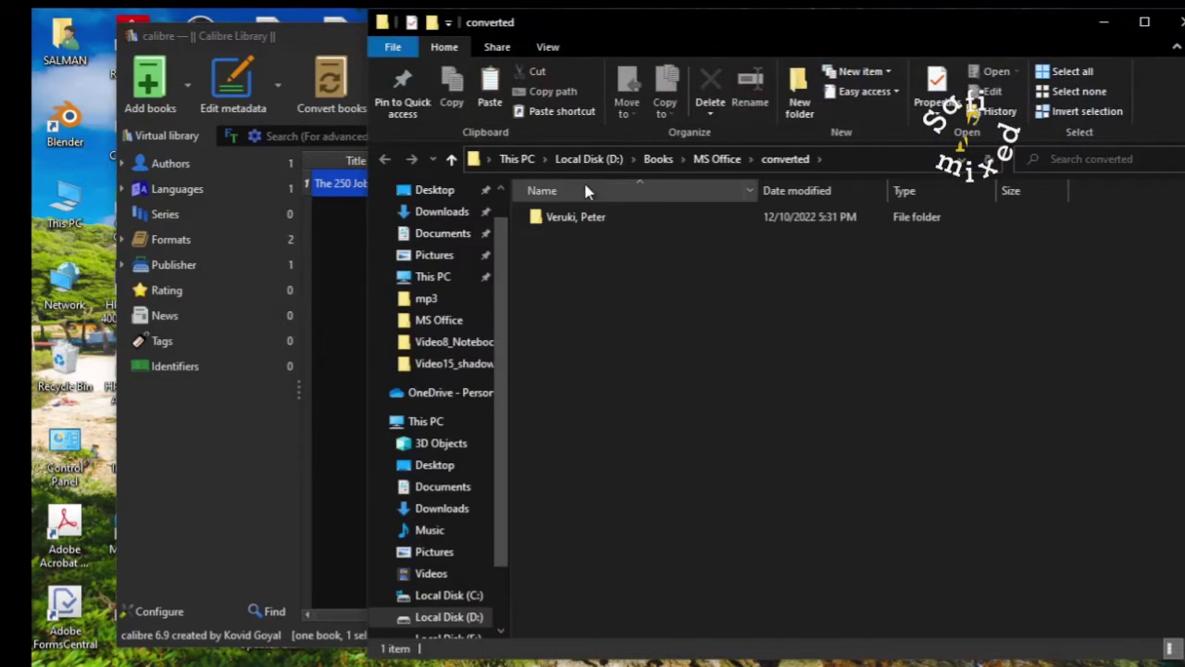
- Open the exported PDF from the book's subfolder within the author's folder and maximize the Adobe Acrobat Pro window
drag(801, 20, 654, 21)
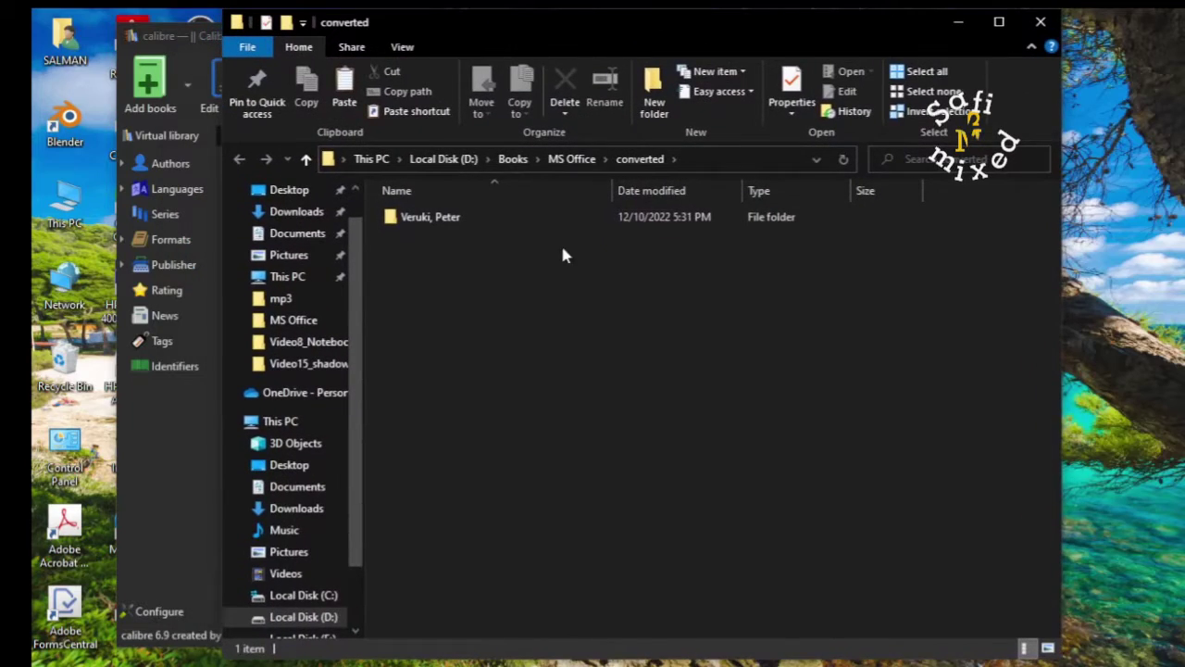
double_click(435, 222)
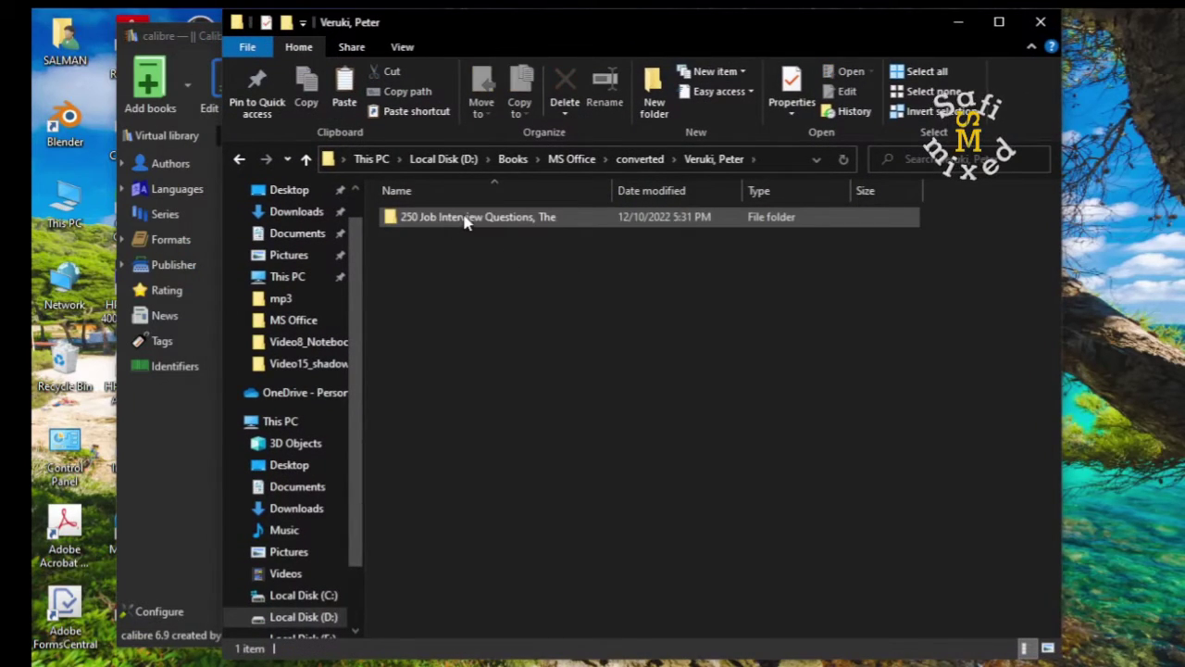
double_click(466, 218)
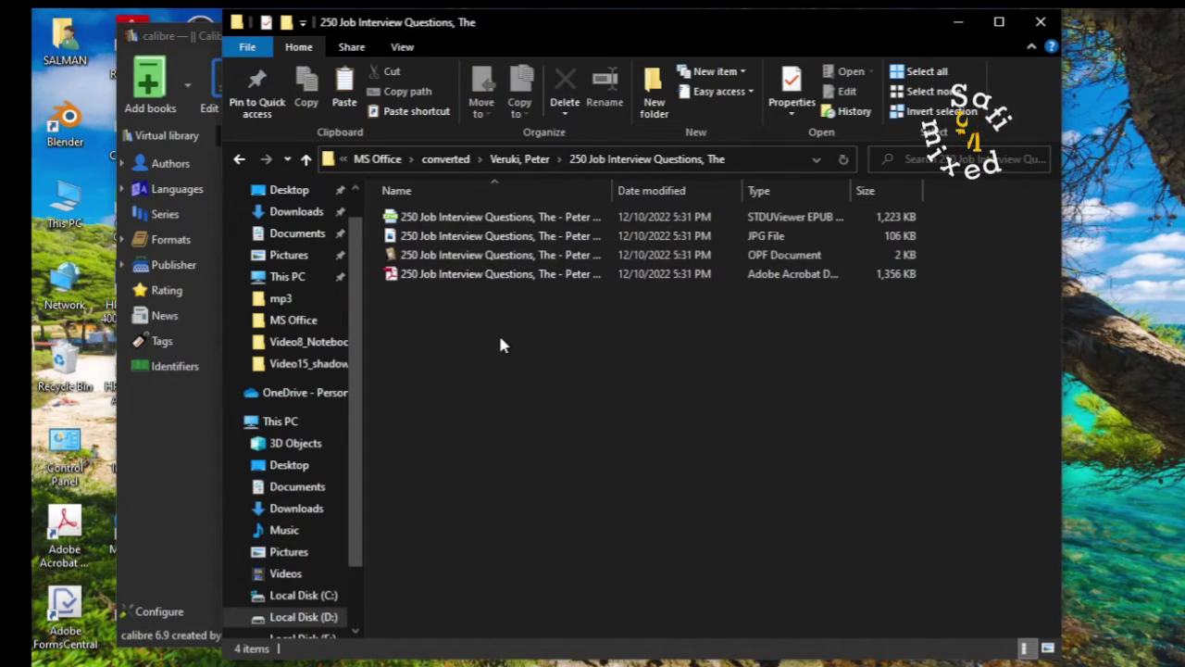
click(484, 279)
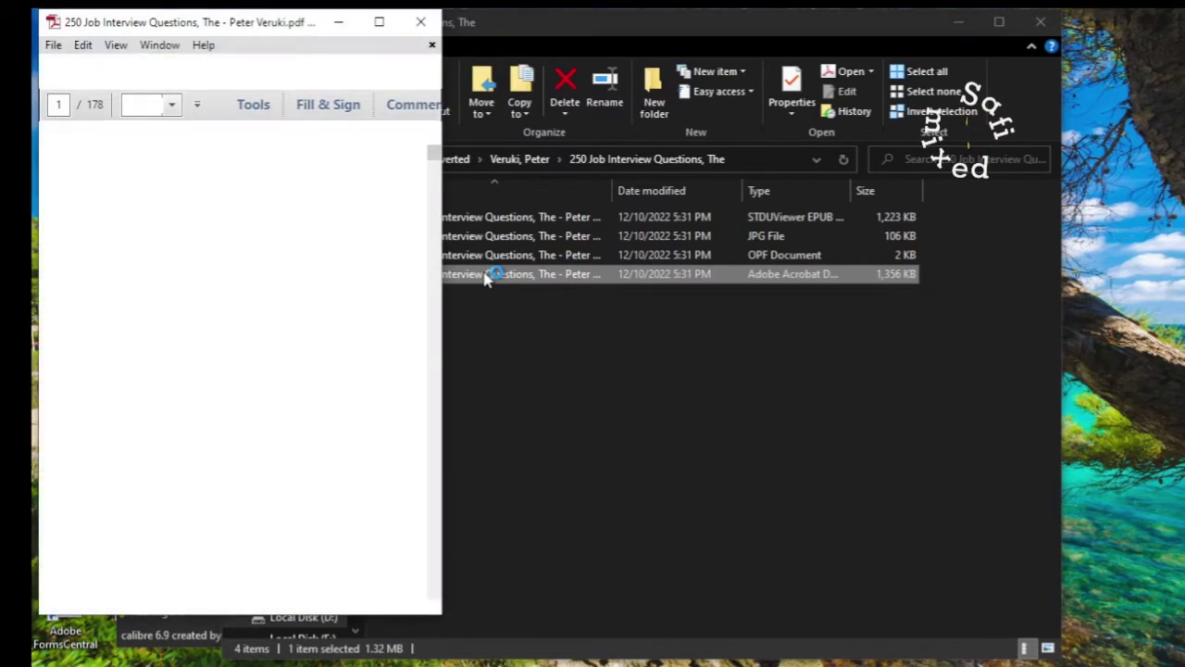
click(379, 25)
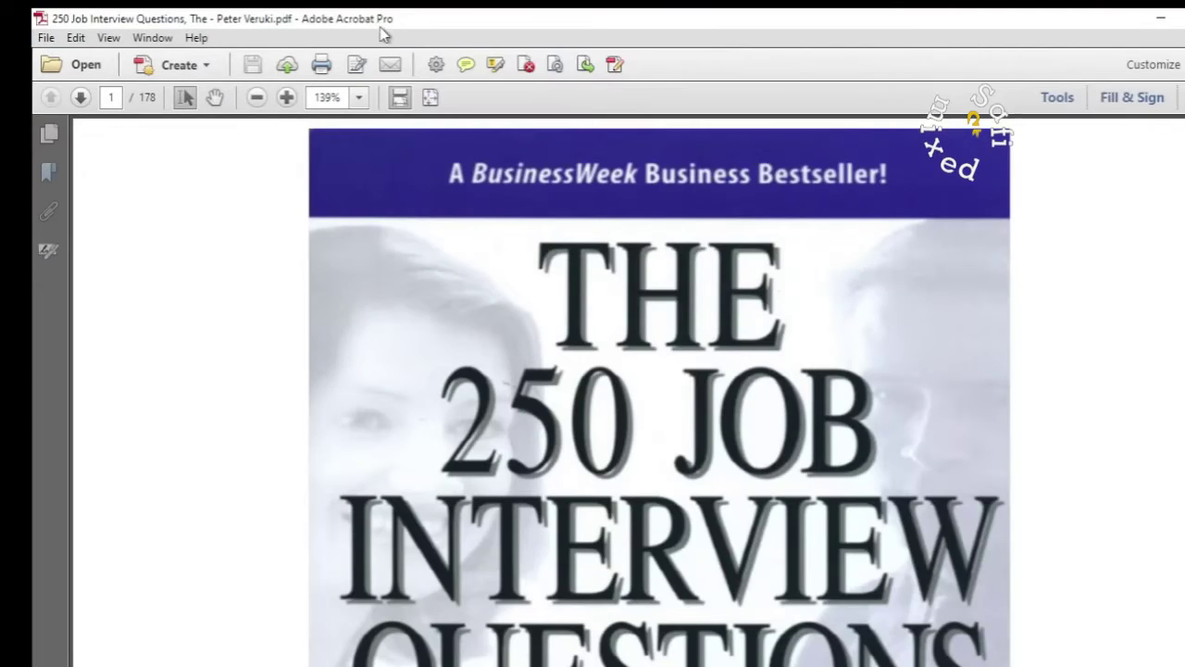
- Look through the PDF's opening pages, from the cover to the table of contents on page 6
scroll(615, 180, down, 8)
scroll(615, 179, up, 5)
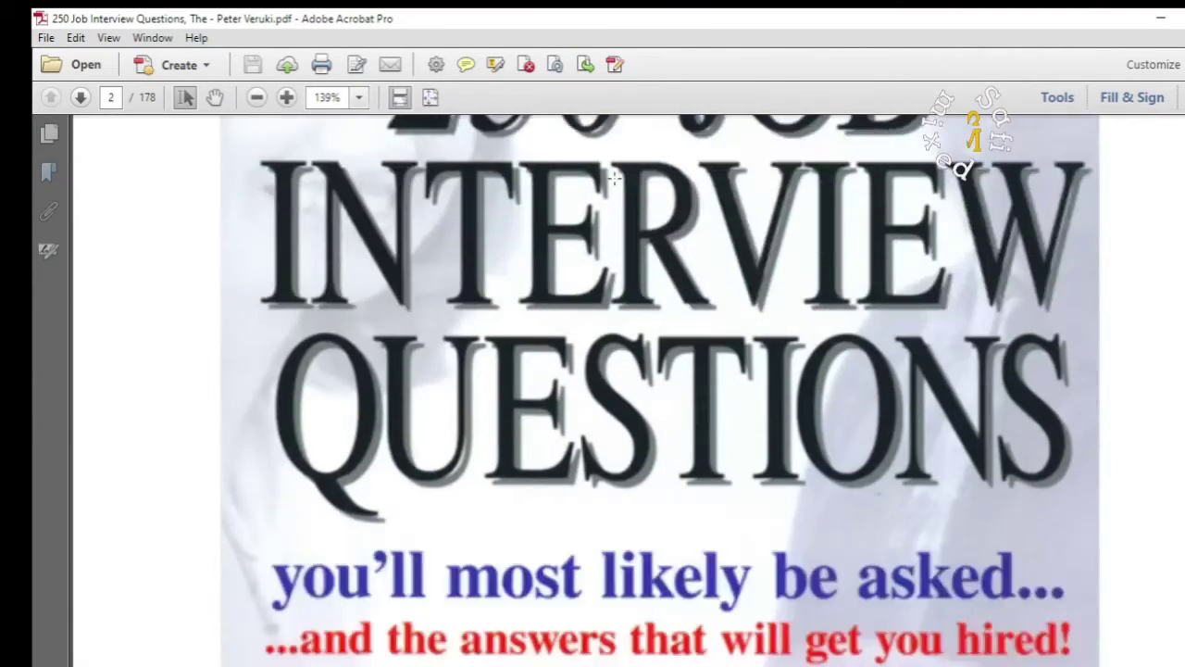
scroll(615, 180, down, 4)
scroll(615, 181, down, 15)
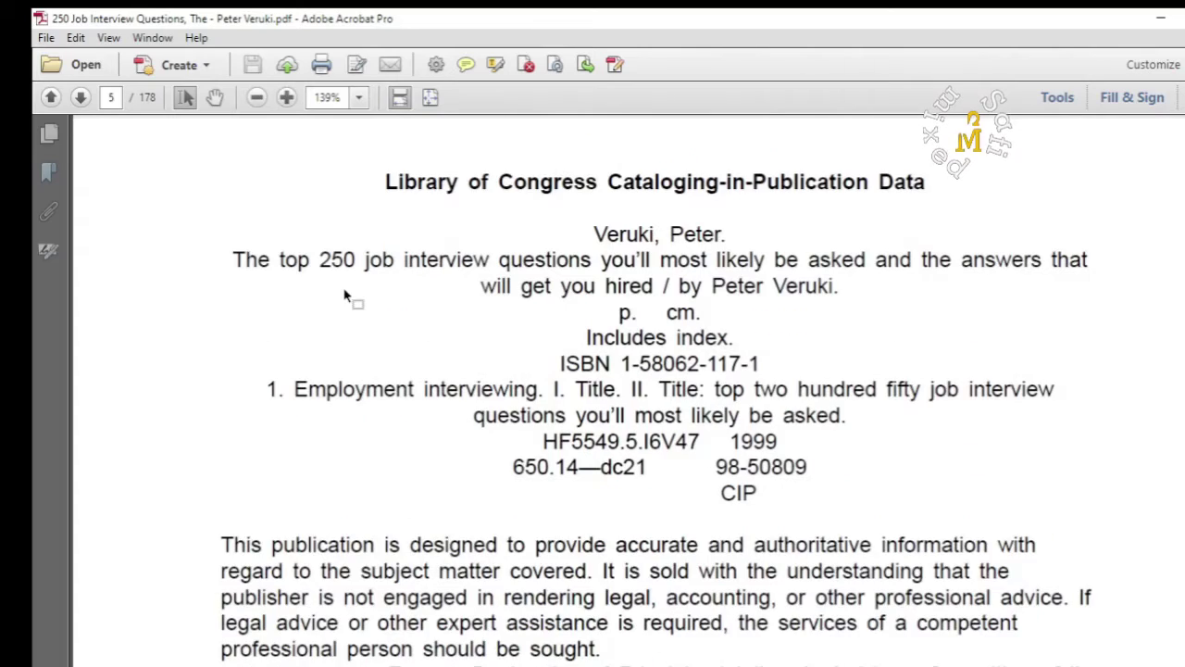
scroll(344, 295, down, 6)
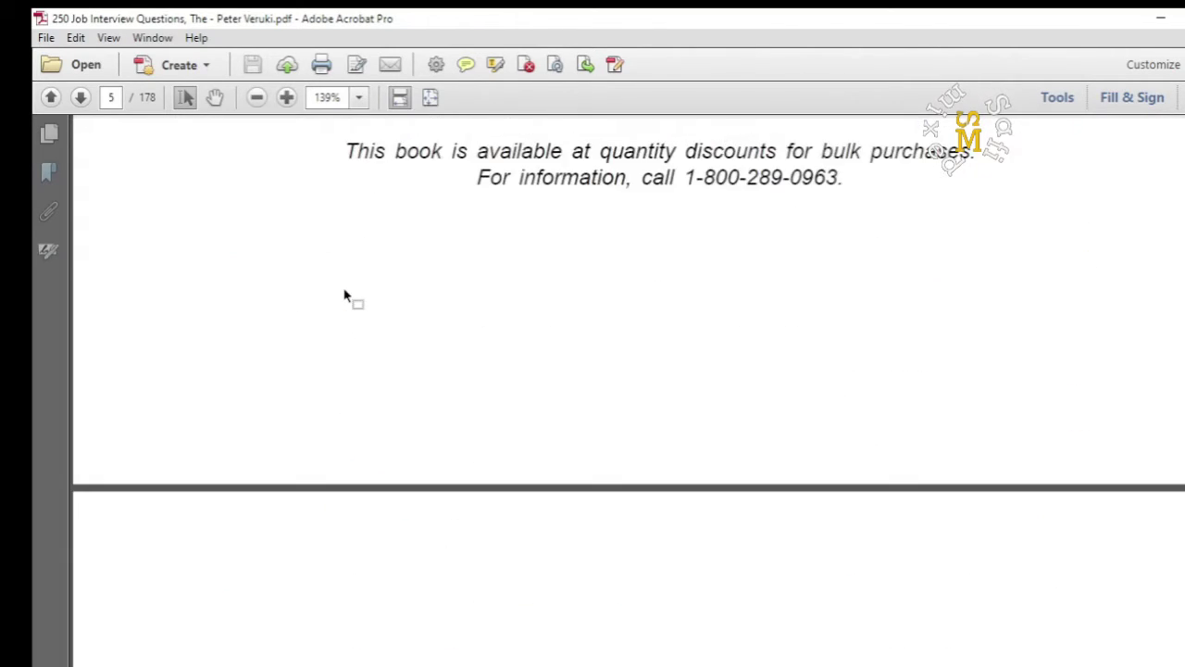
scroll(345, 296, down, 5)
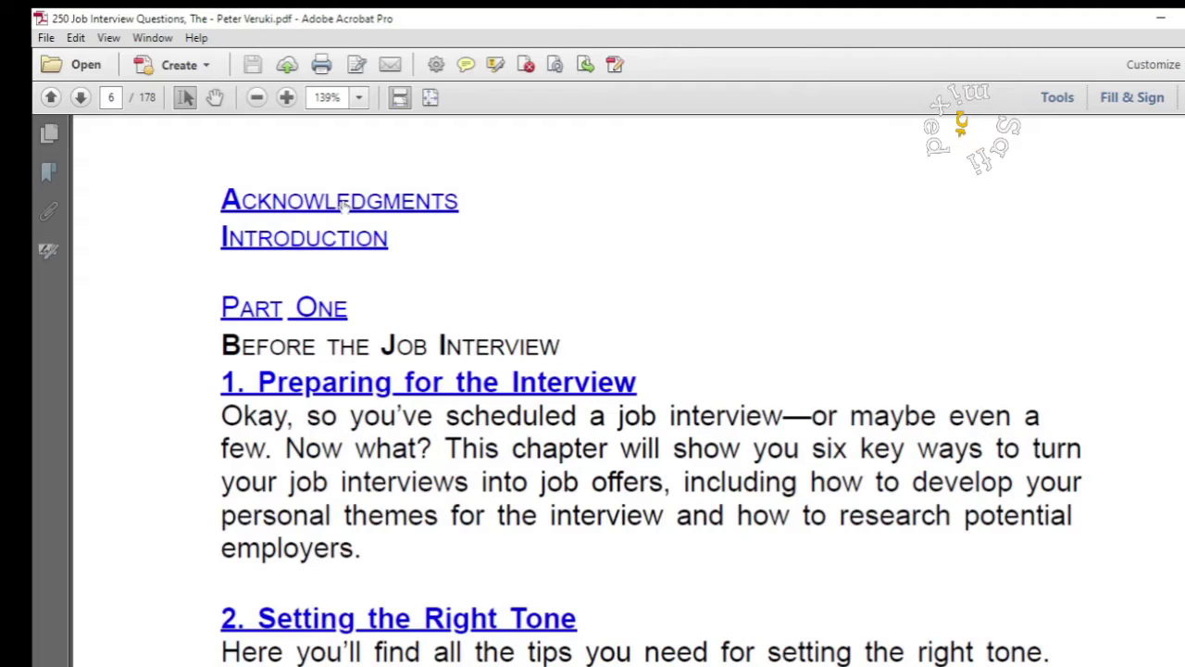
- Follow the Acknowledgments link in the table of contents and look over that section
click(344, 206)
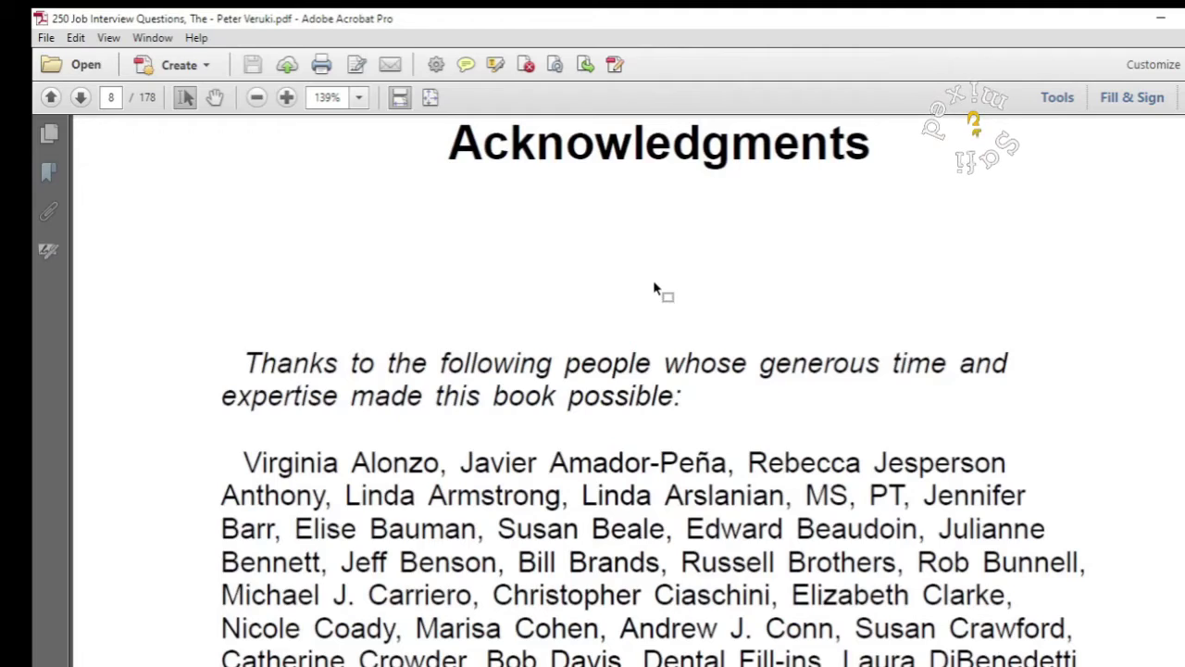
scroll(653, 287, down, 10)
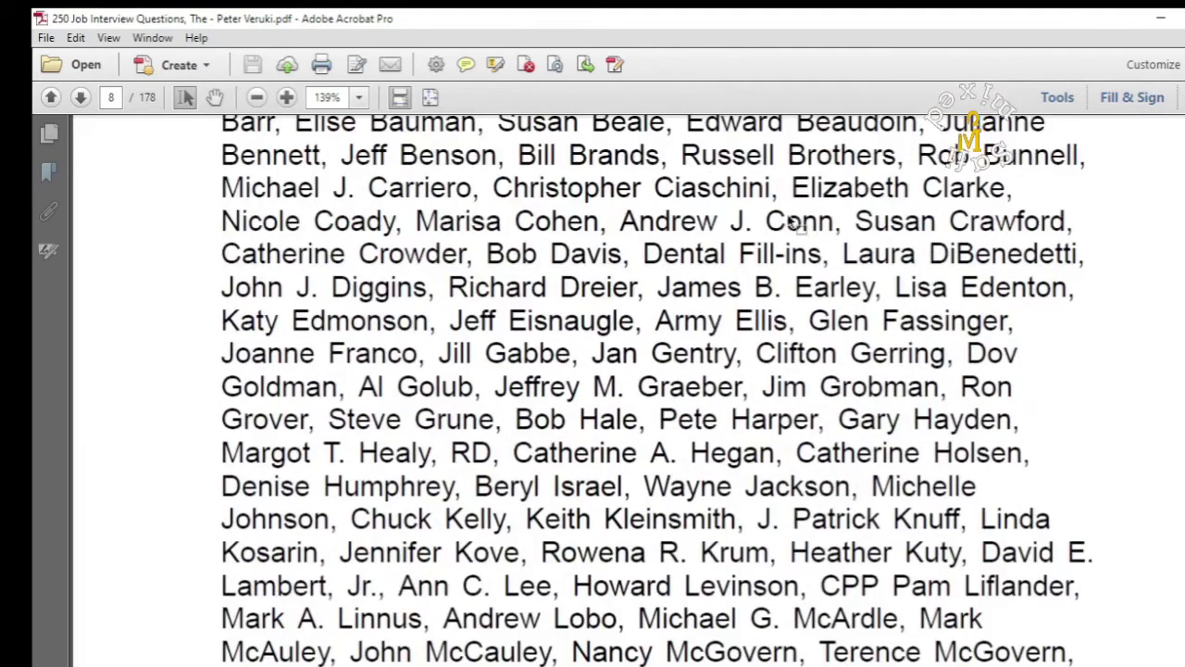
scroll(720, 543, up, 12)
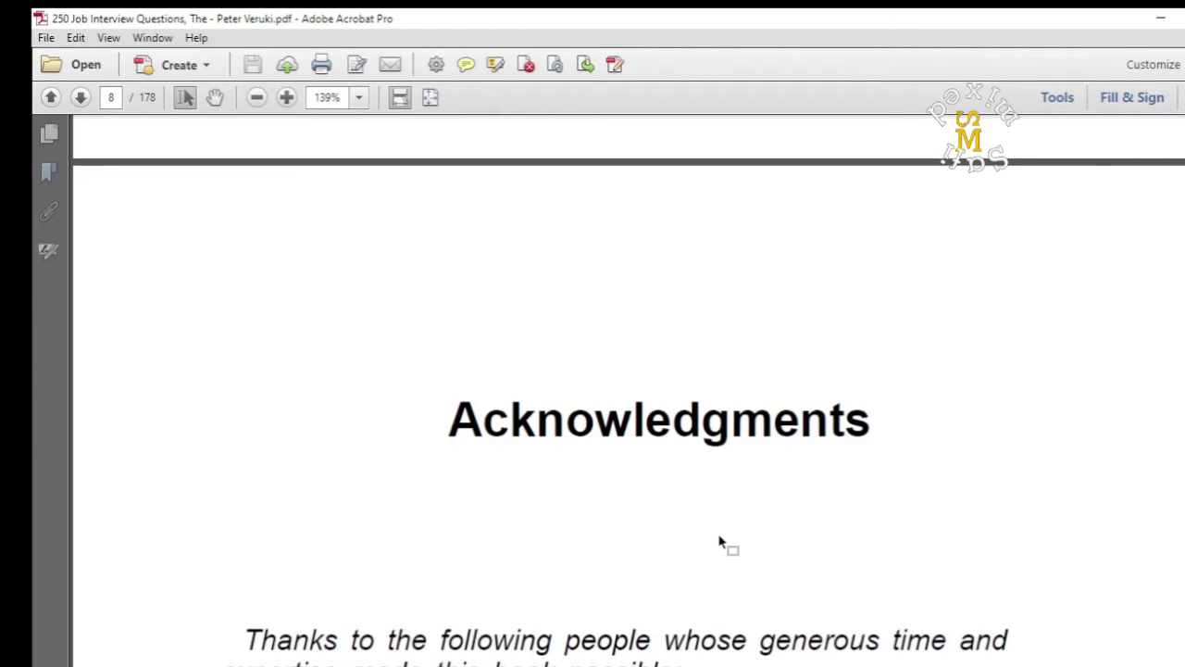